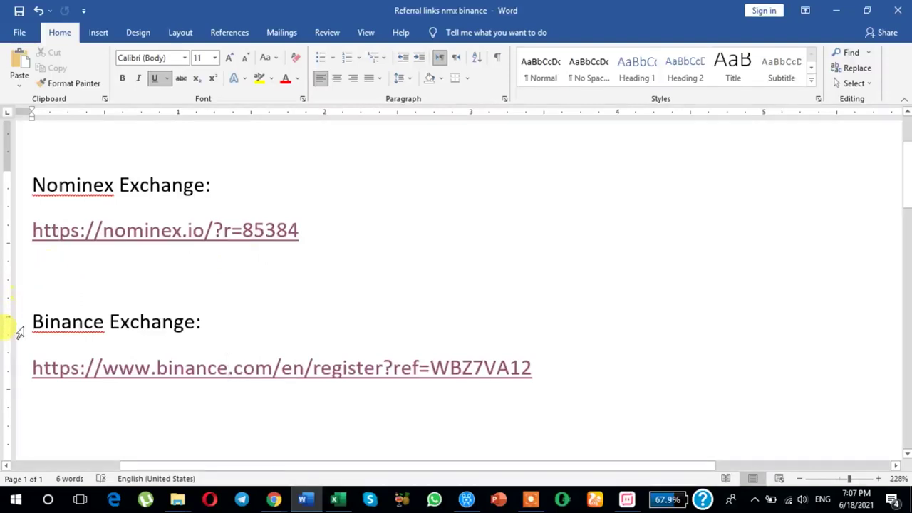
Leave the Word referral document and bring the Nominex sign-up page to the front in Chrome.
click(227, 367)
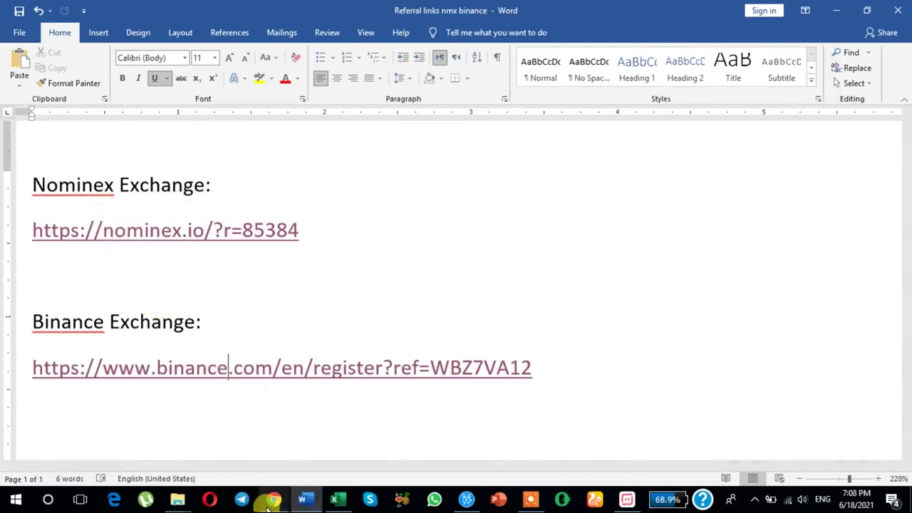
mouse_move(274, 499)
click(291, 466)
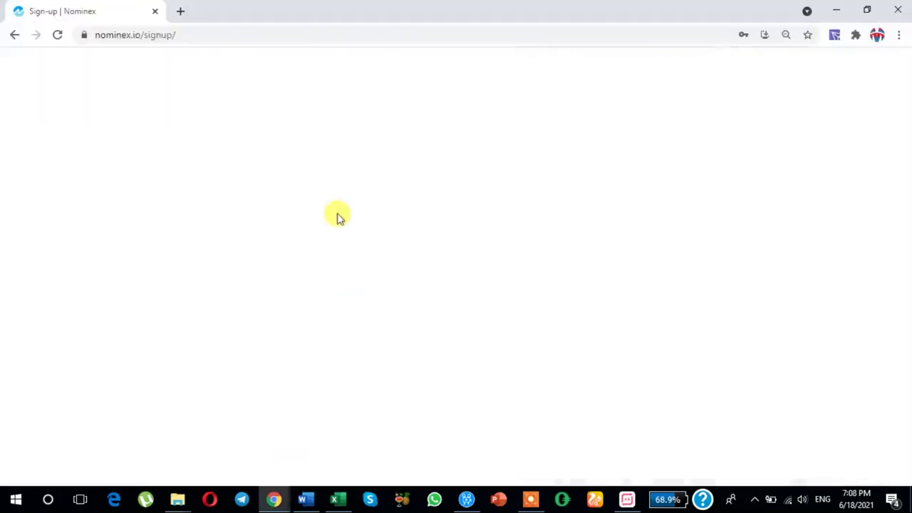
Clear the autofilled email from the Nominex sign-up form and scroll down the form.
key(ctrl+a)
key(BackSpace)
click(727, 251)
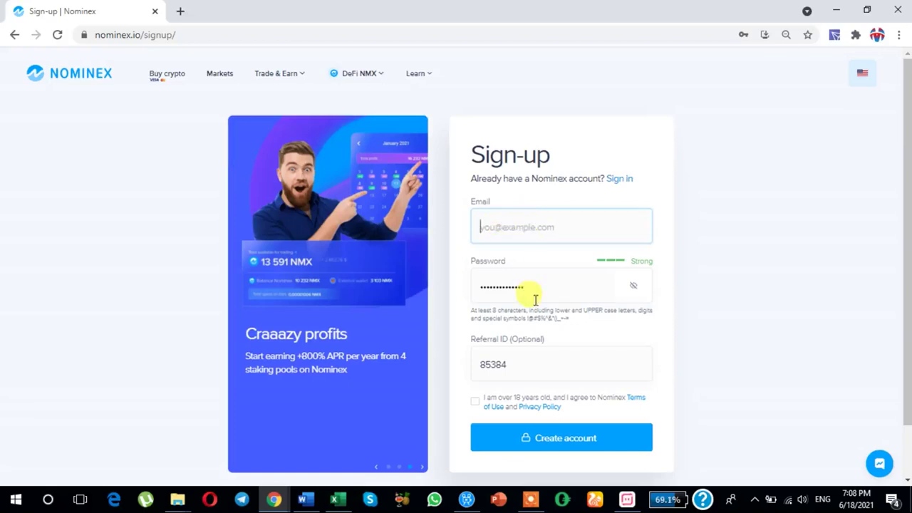
scroll(535, 287, down, 1)
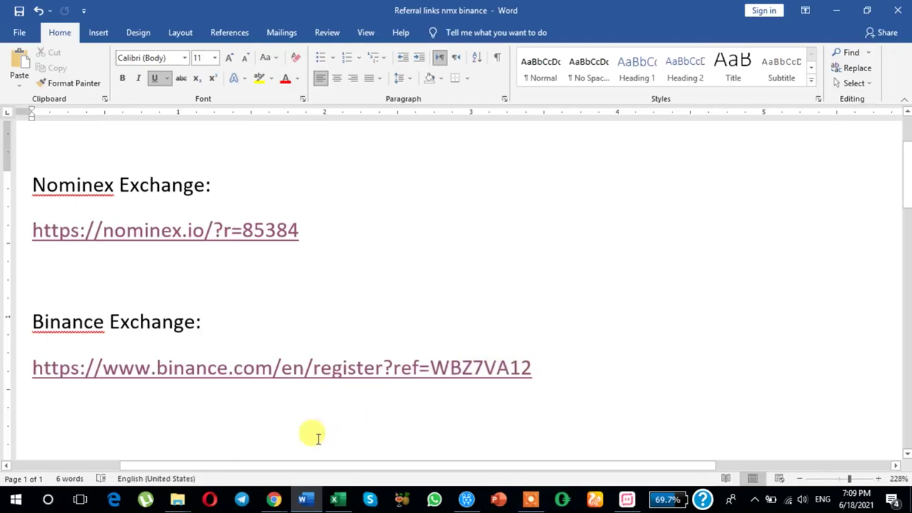
mouse_move(274, 499)
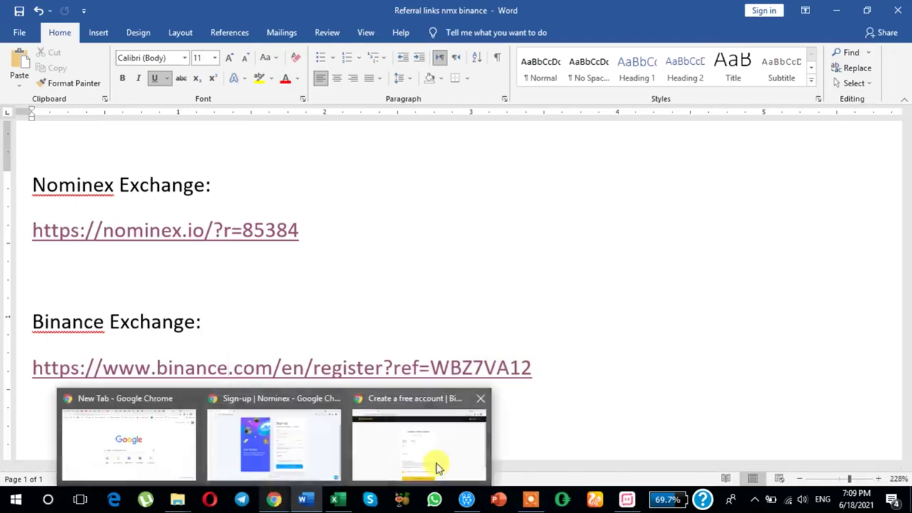
Bring up Binance's 'Create a free account' page with the referral ID already prefilled.
click(464, 449)
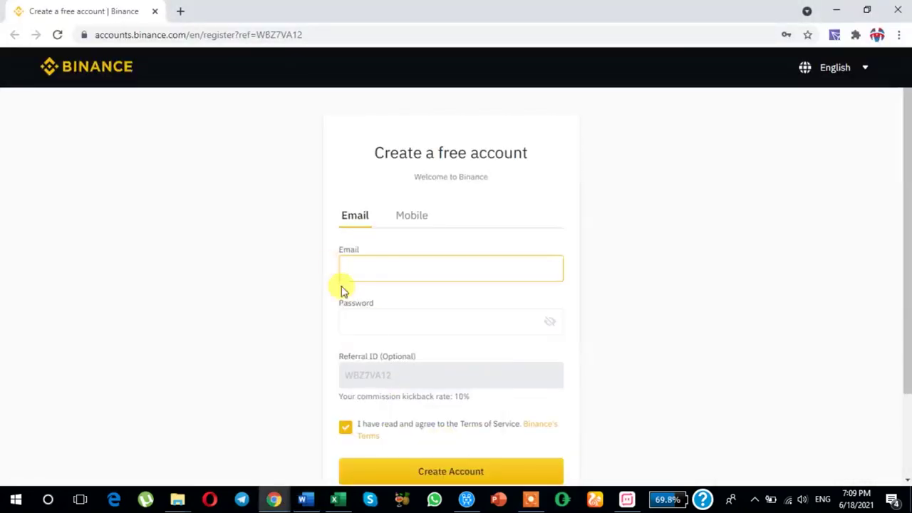
click(305, 499)
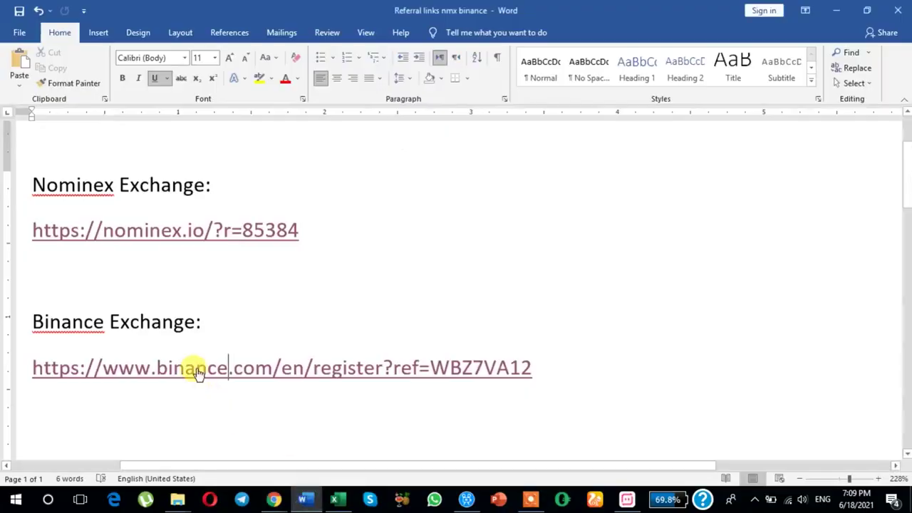
mouse_move(274, 499)
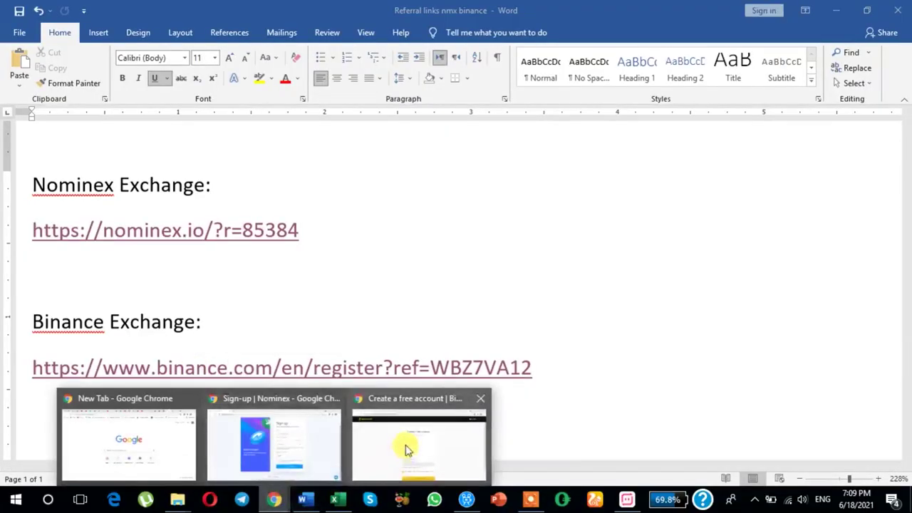
click(408, 447)
scroll(523, 298, down, 1)
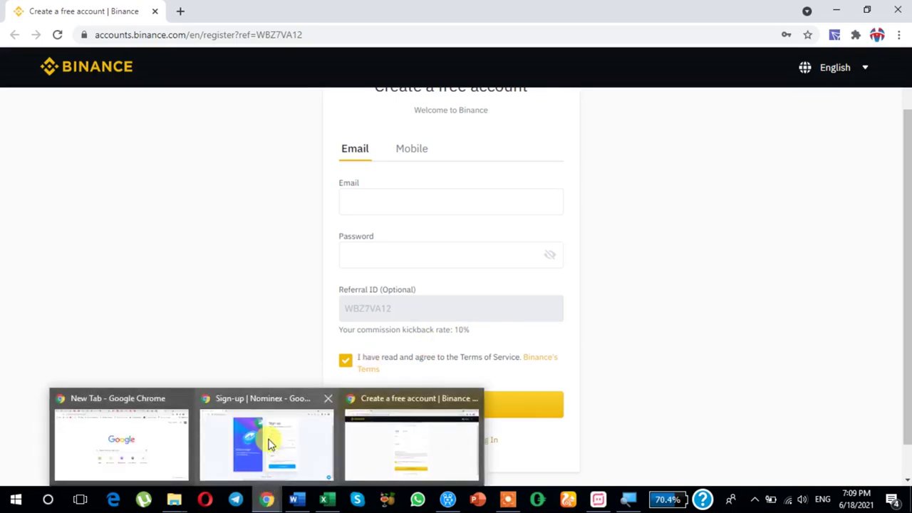
Bring the Nominex page forward, then return to the Word referral links document.
click(268, 442)
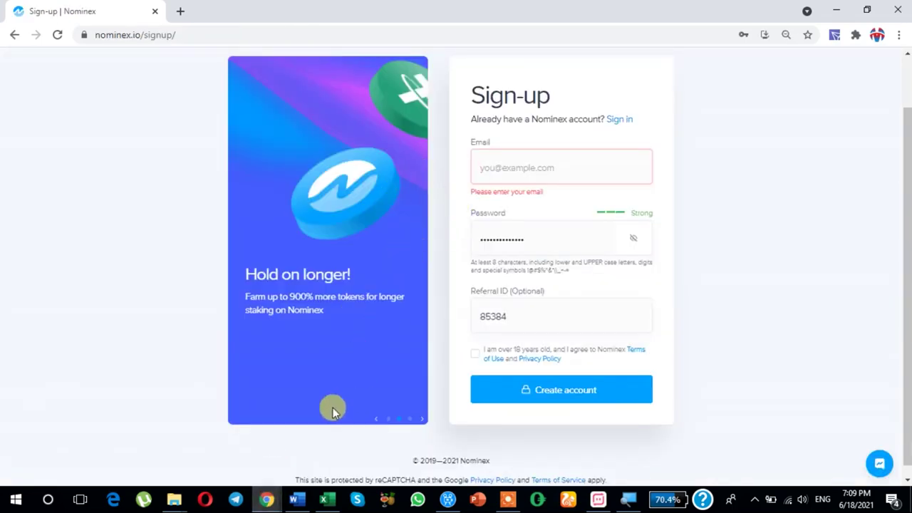
click(296, 499)
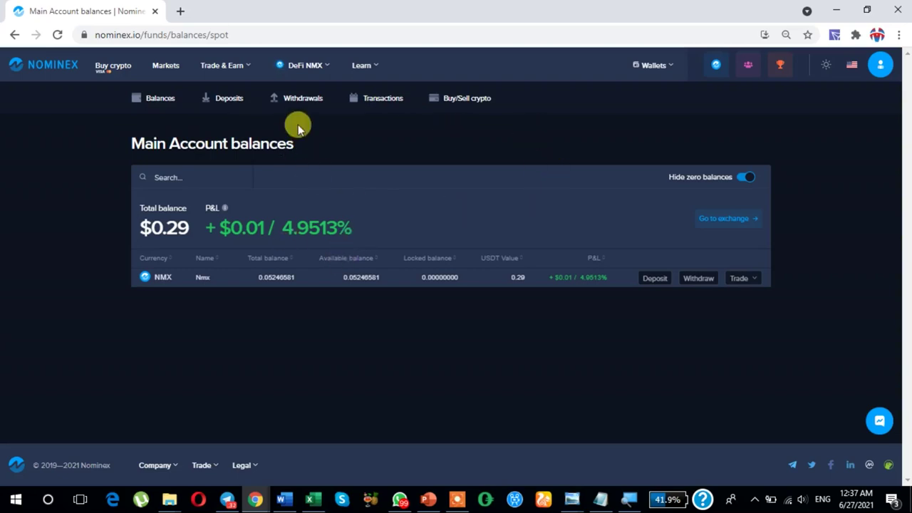
mouse_move(305, 65)
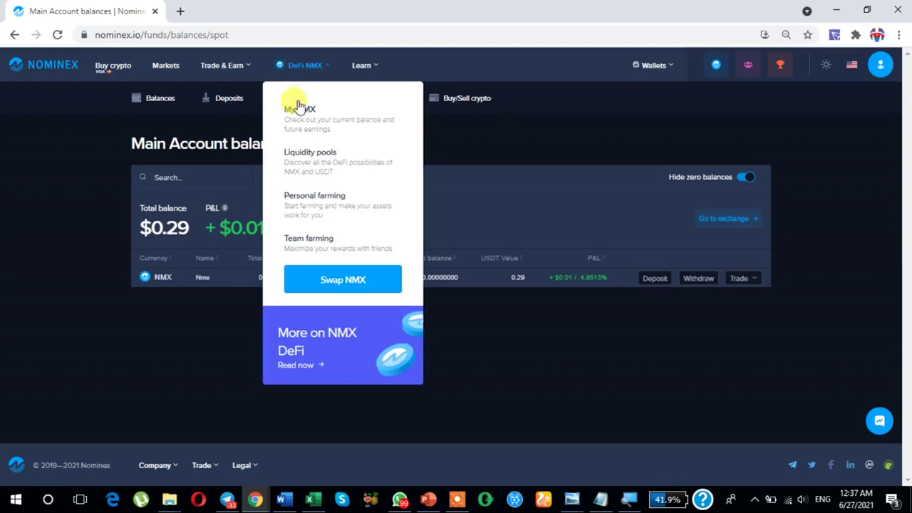
Open My NMX and review the 0.053329 NMX balance card and USDT-to-NMX Swap panel.
click(299, 114)
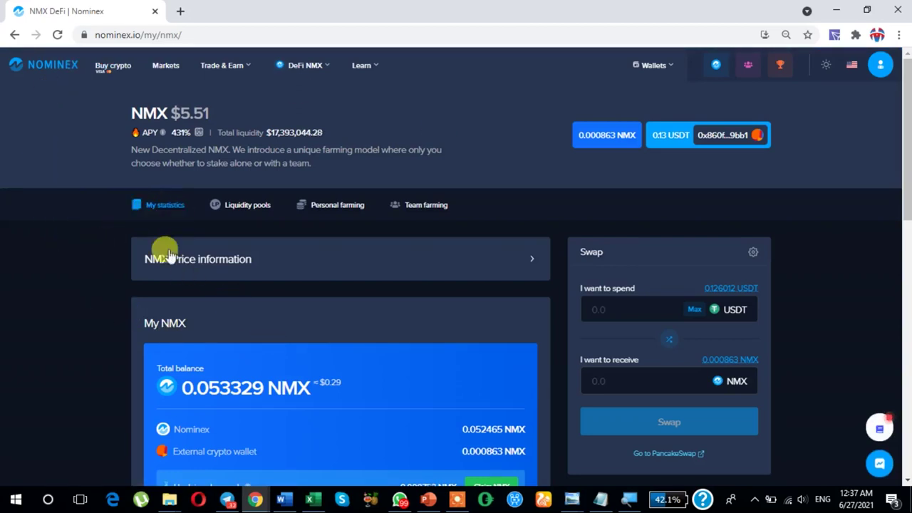
scroll(431, 325, down, 1)
scroll(431, 325, up, 1)
scroll(431, 326, down, 3)
scroll(432, 326, down, 3)
scroll(432, 325, up, 6)
scroll(431, 324, down, 1)
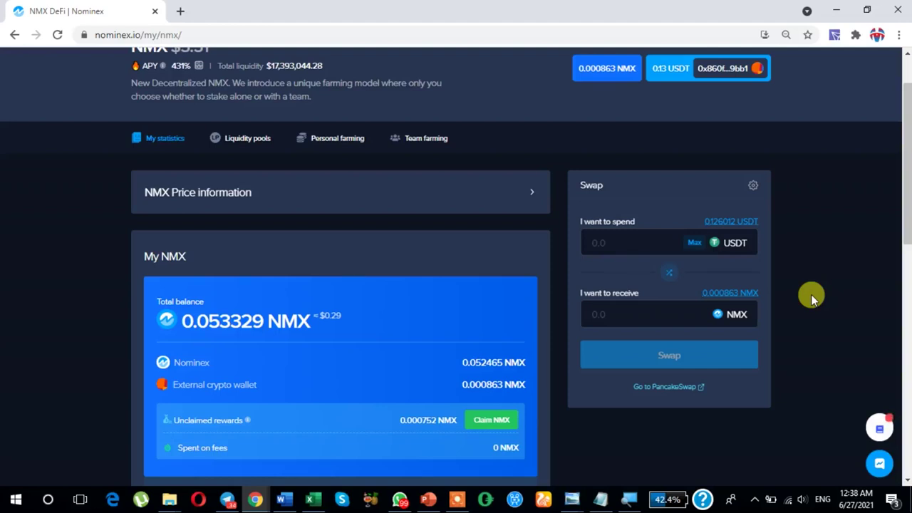
scroll(811, 295, up, 1)
scroll(811, 294, down, 1)
scroll(811, 295, up, 1)
scroll(811, 294, down, 2)
scroll(811, 294, up, 1)
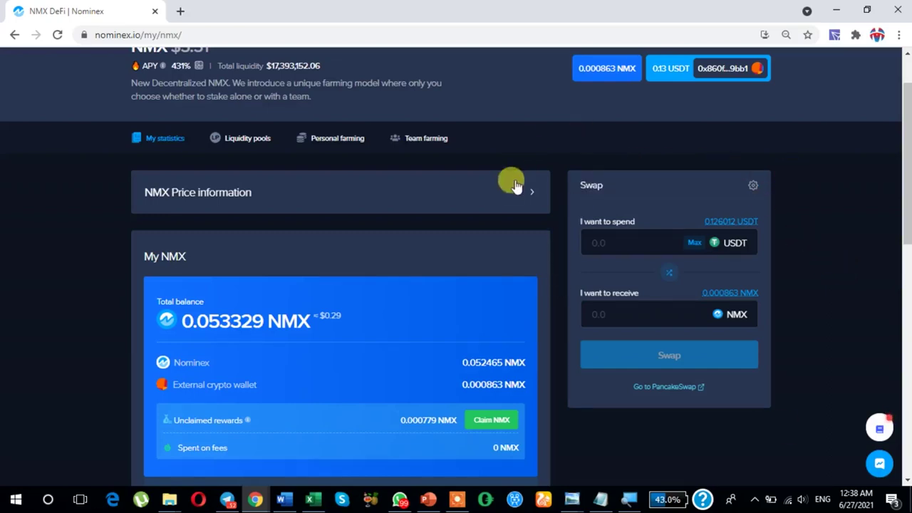
scroll(516, 186, up, 1)
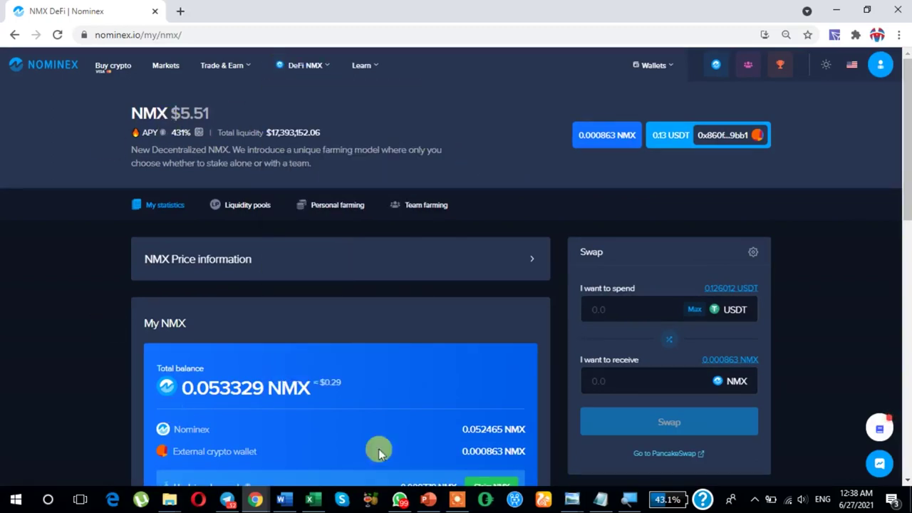
scroll(855, 298, down, 1)
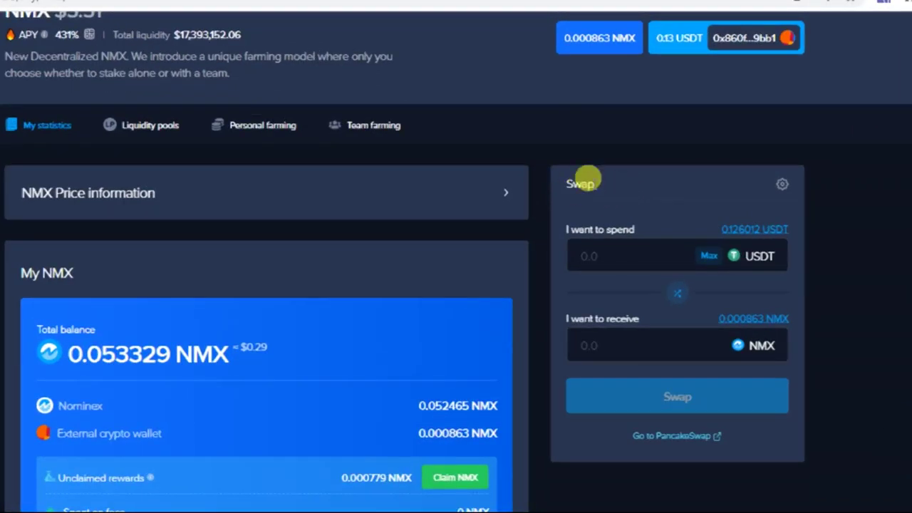
scroll(640, 190, up, 1)
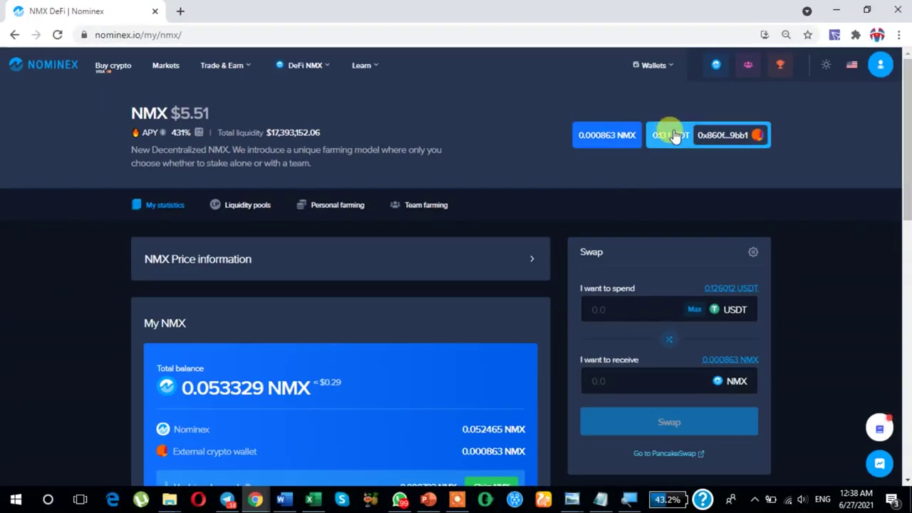
click(674, 135)
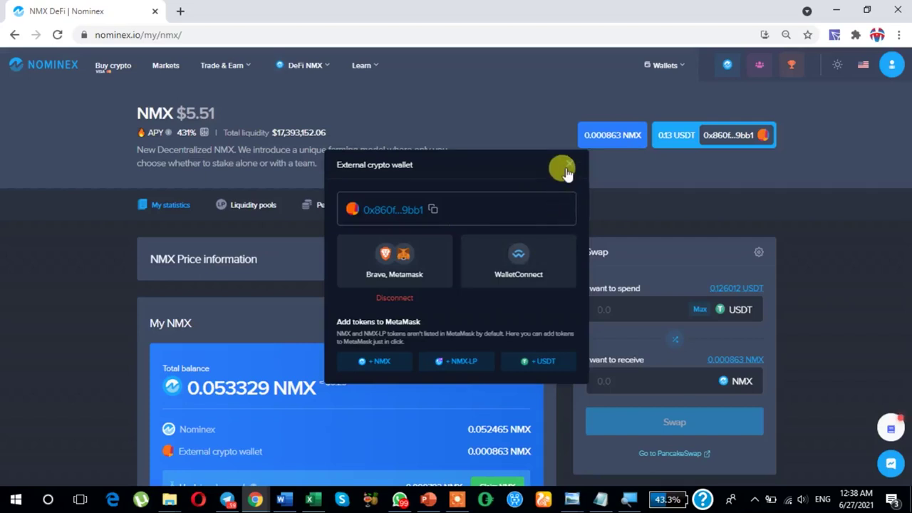
click(602, 221)
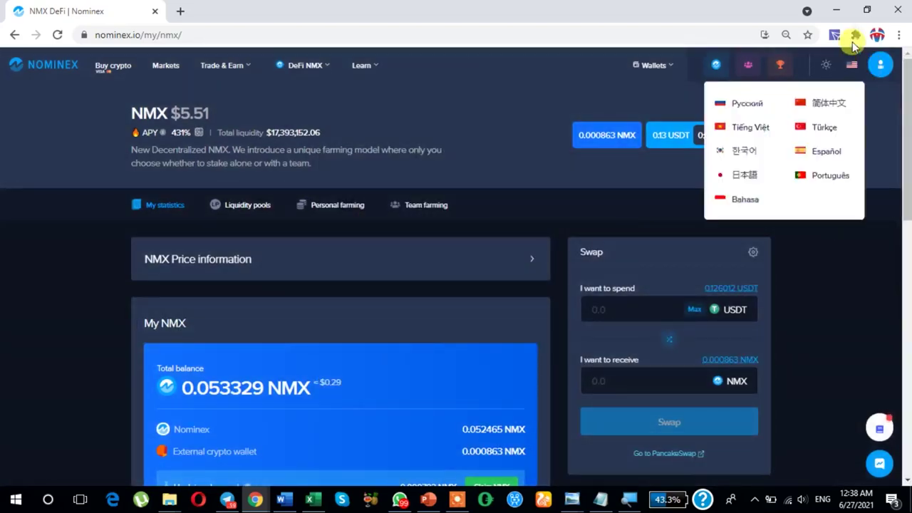
click(854, 36)
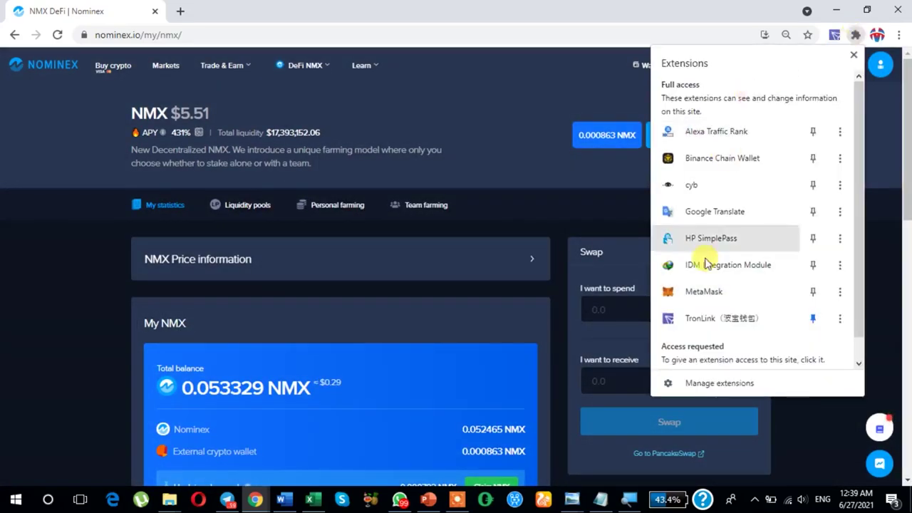
click(704, 294)
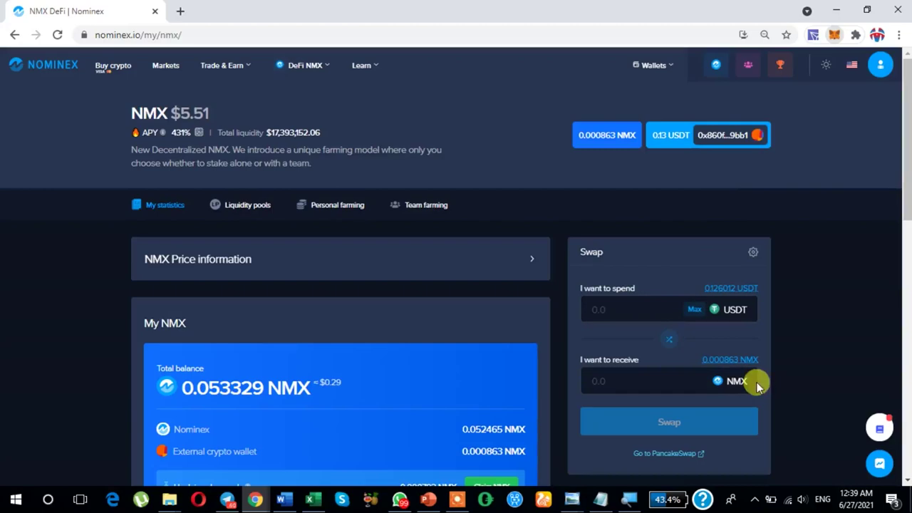
scroll(683, 354, down, 3)
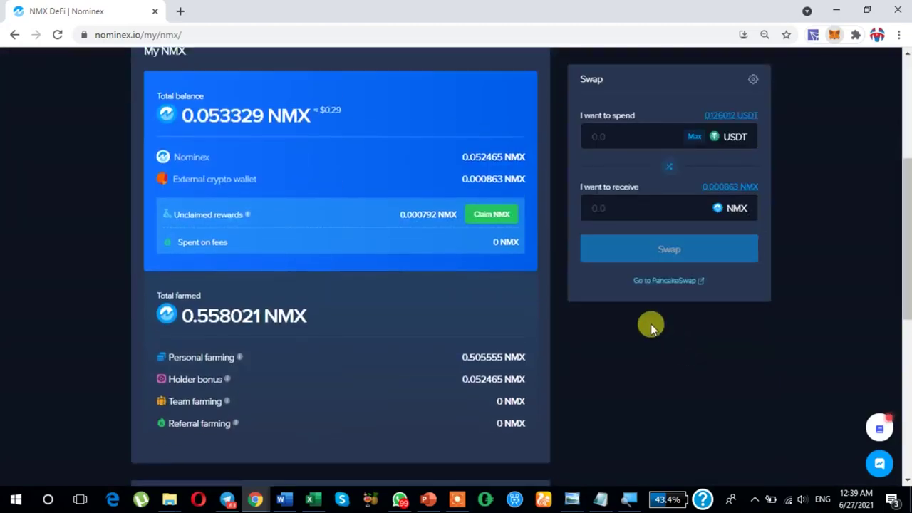
scroll(635, 320, up, 2)
key(alt+shift+m)
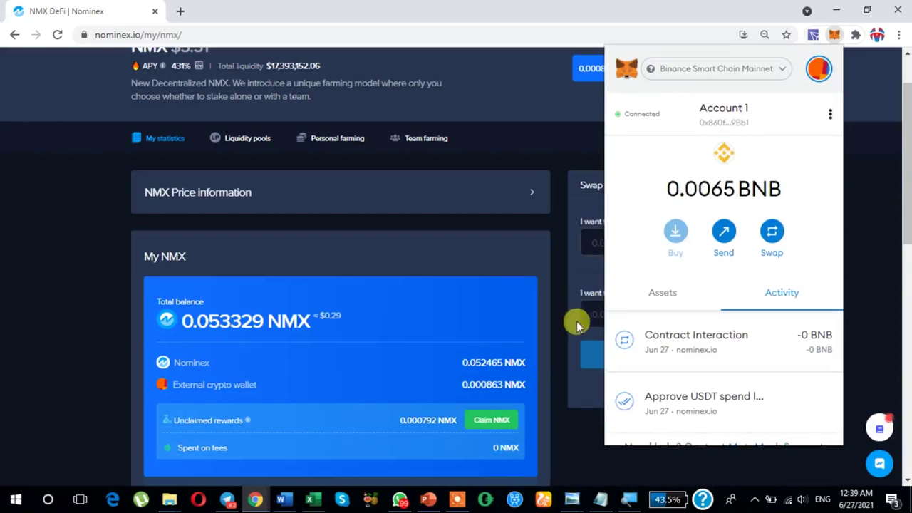
click(653, 297)
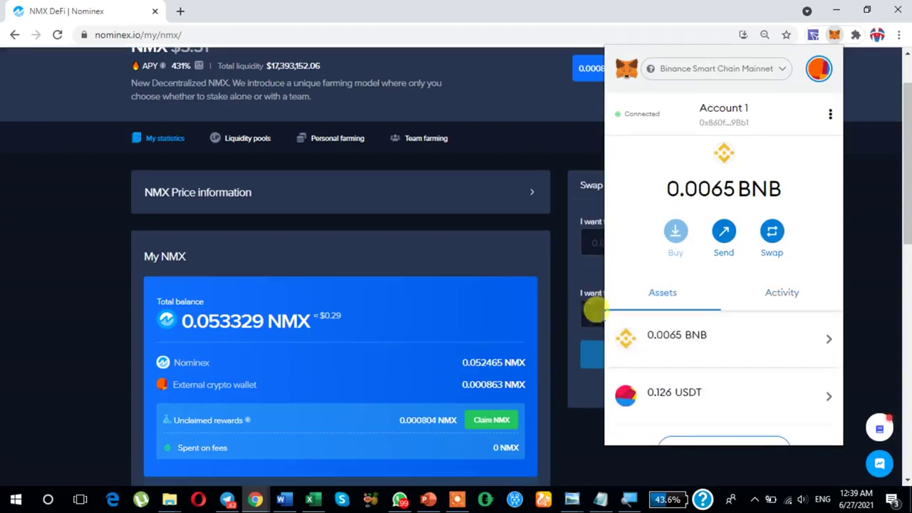
scroll(670, 360, down, 2)
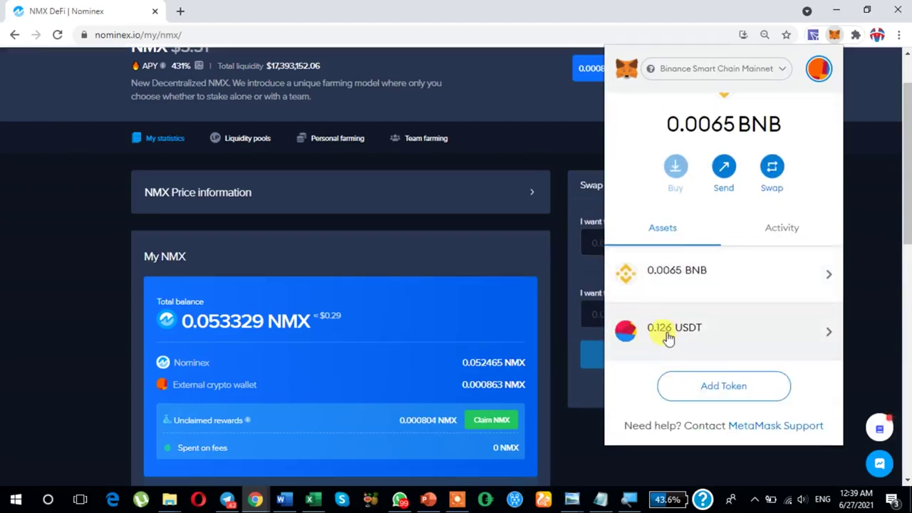
click(563, 160)
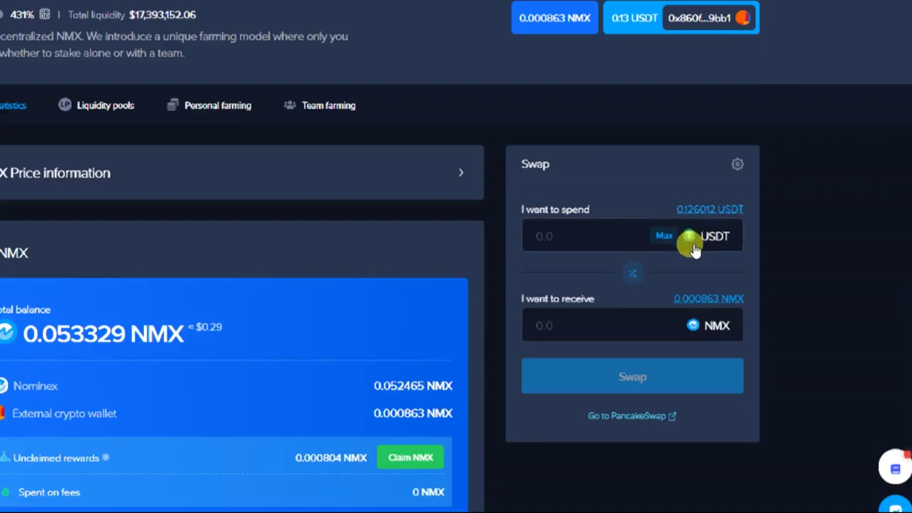
Swap the full 0.126012330154319 USDT balance for about 0.0228076 NMX.
click(664, 236)
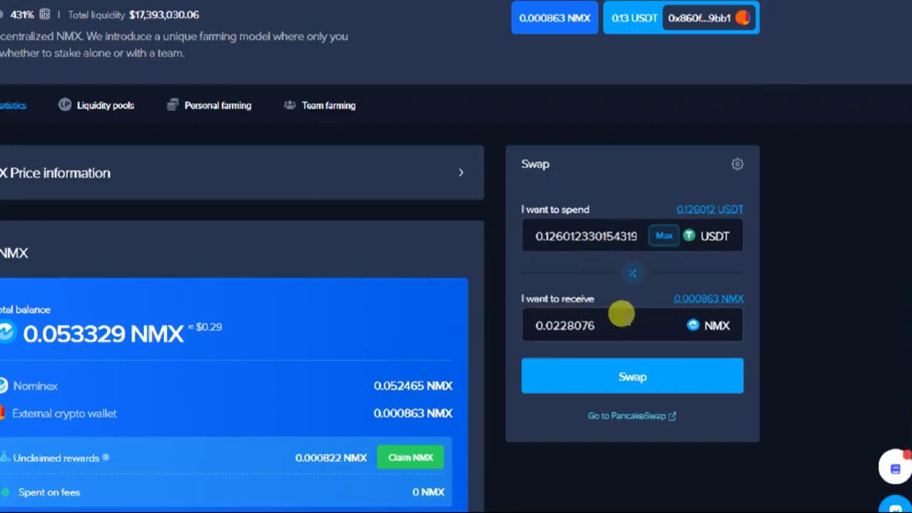
click(653, 369)
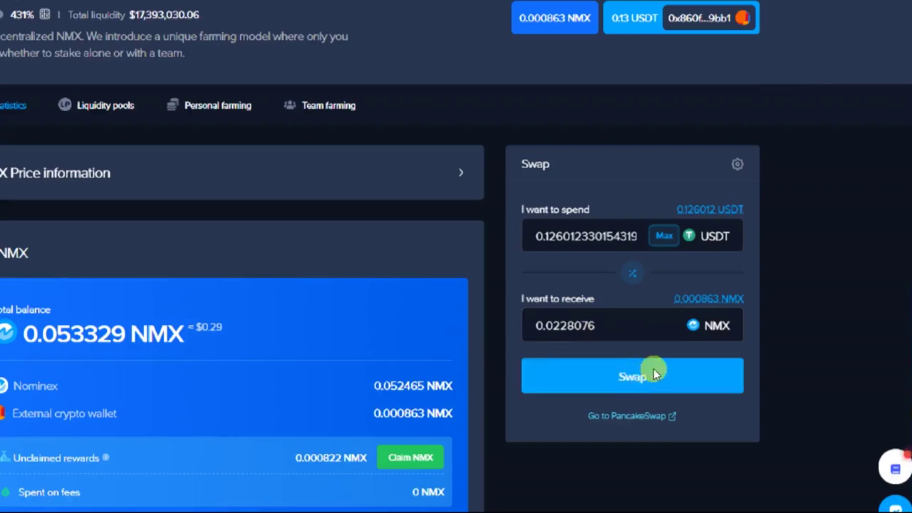
click(666, 362)
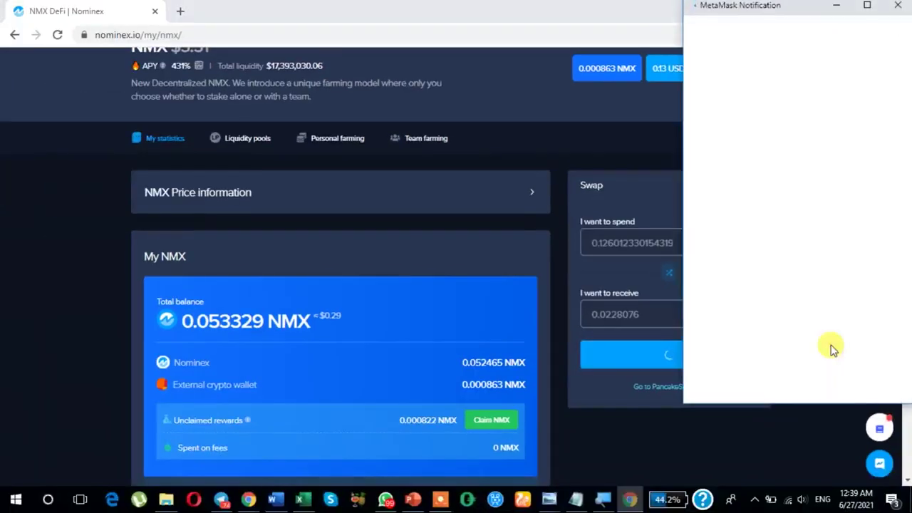
Review the gas fee and confirm the swap transaction in MetaMask.
click(591, 79)
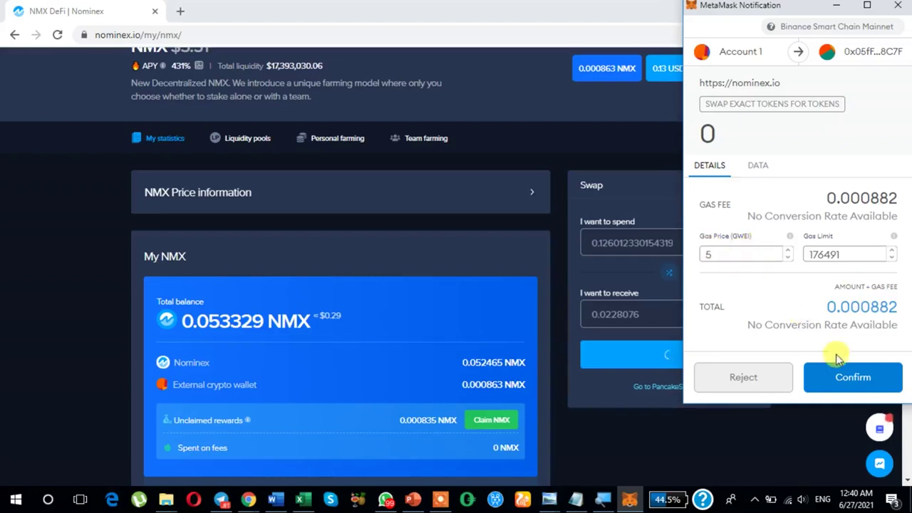
click(841, 376)
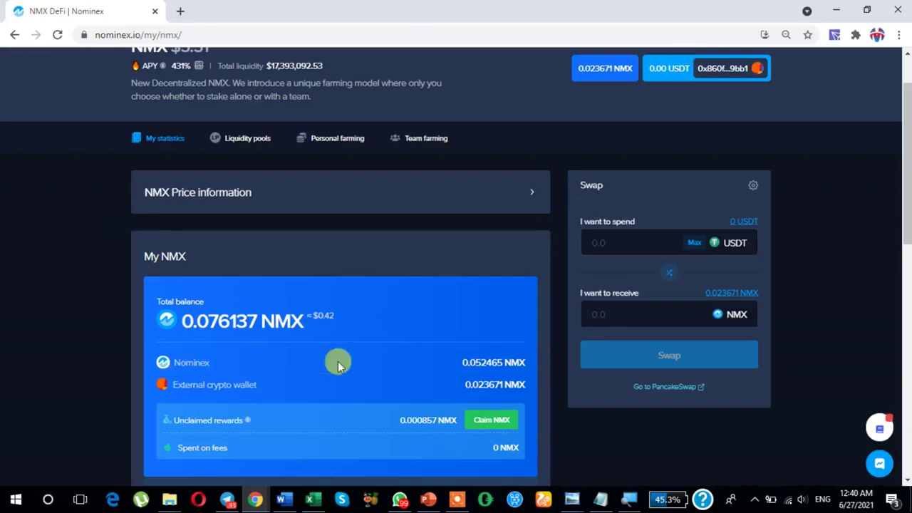
scroll(388, 383, up, 1)
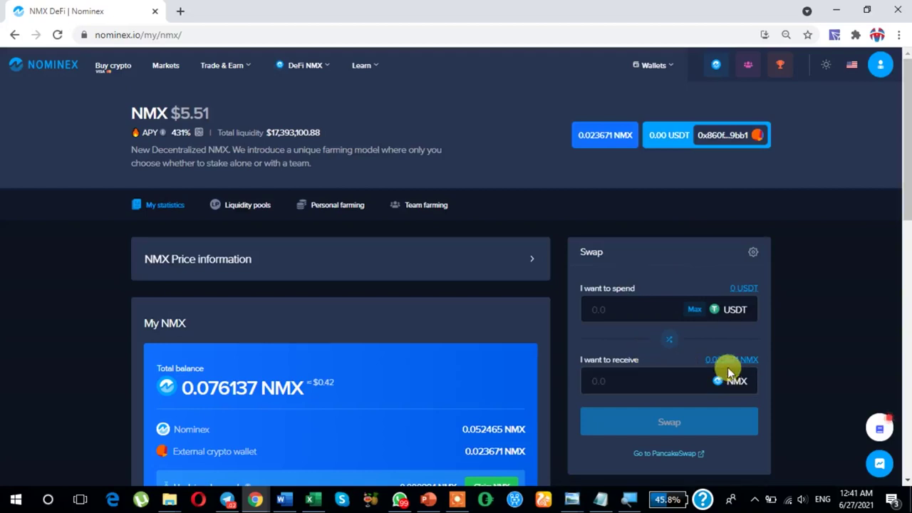
scroll(727, 374, down, 1)
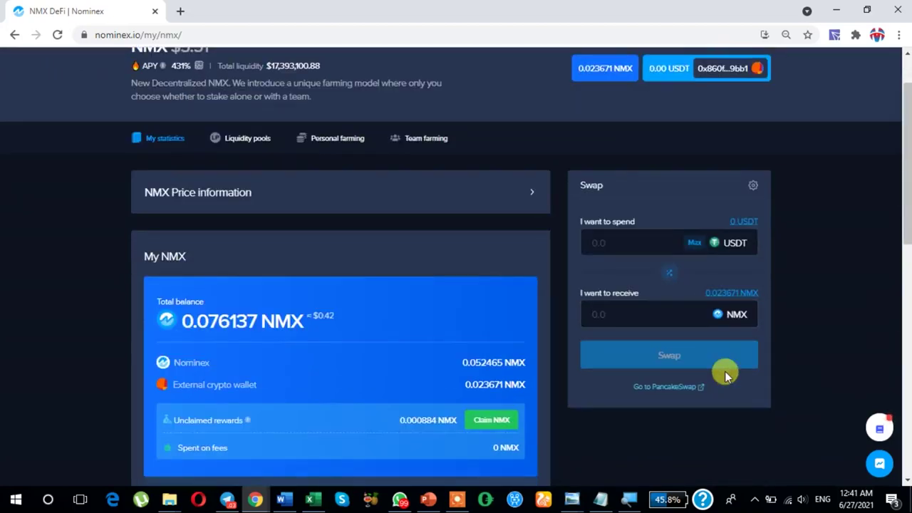
scroll(726, 376, up, 1)
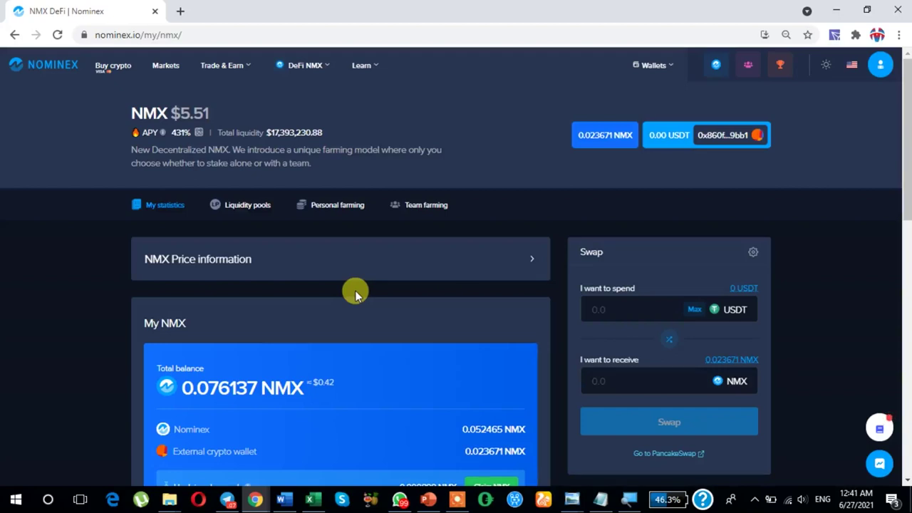
scroll(636, 302, down, 2)
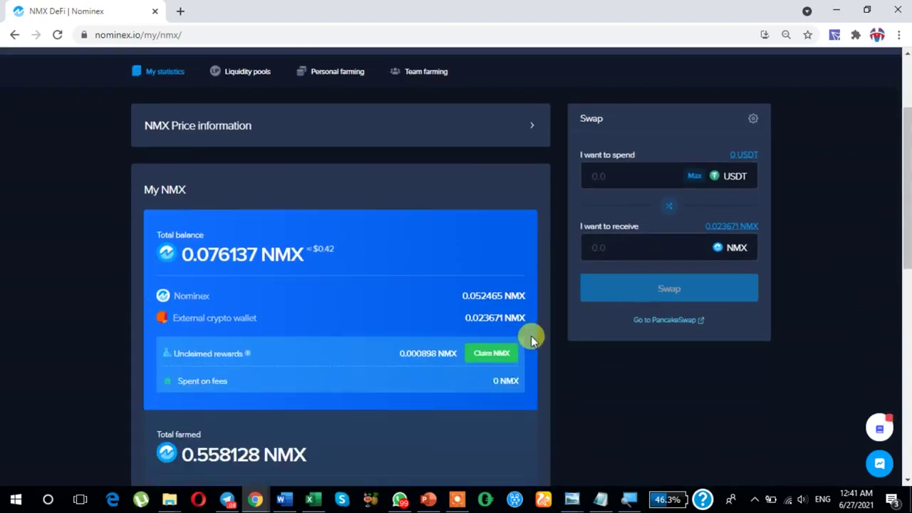
scroll(535, 343, up, 2)
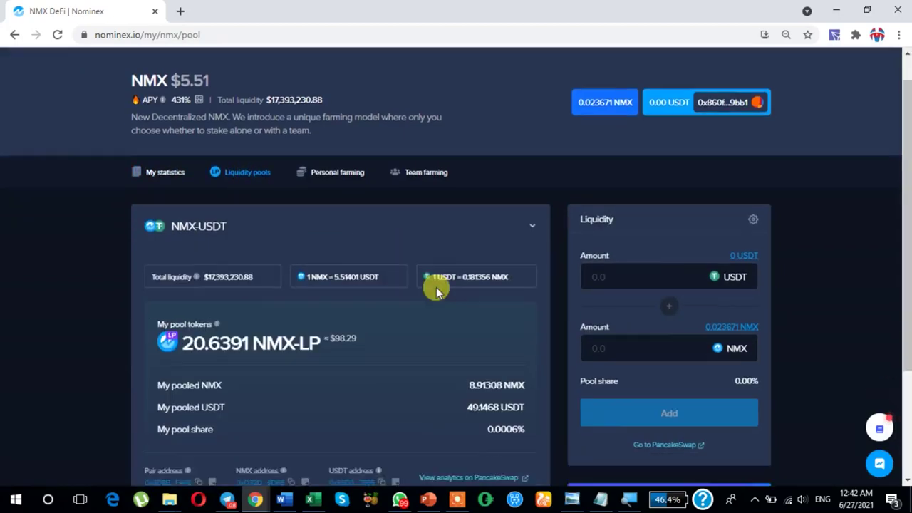
scroll(437, 288, down, 1)
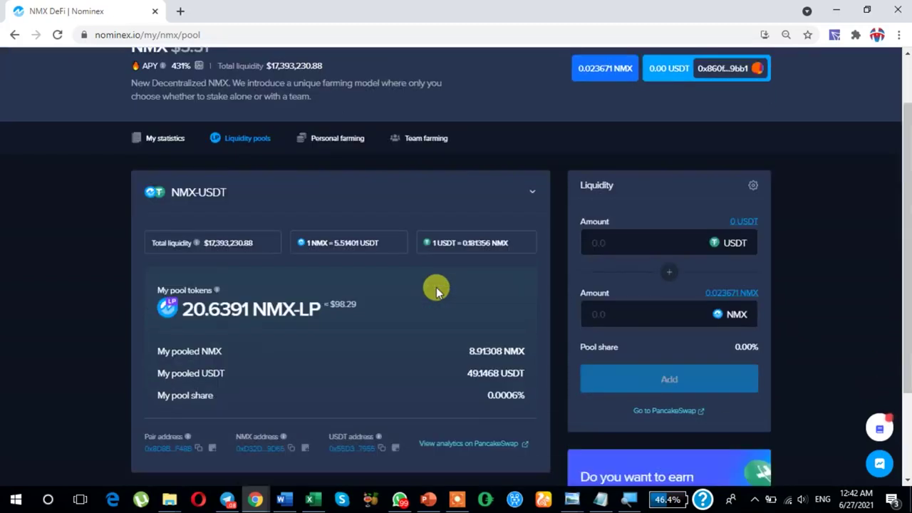
click(724, 298)
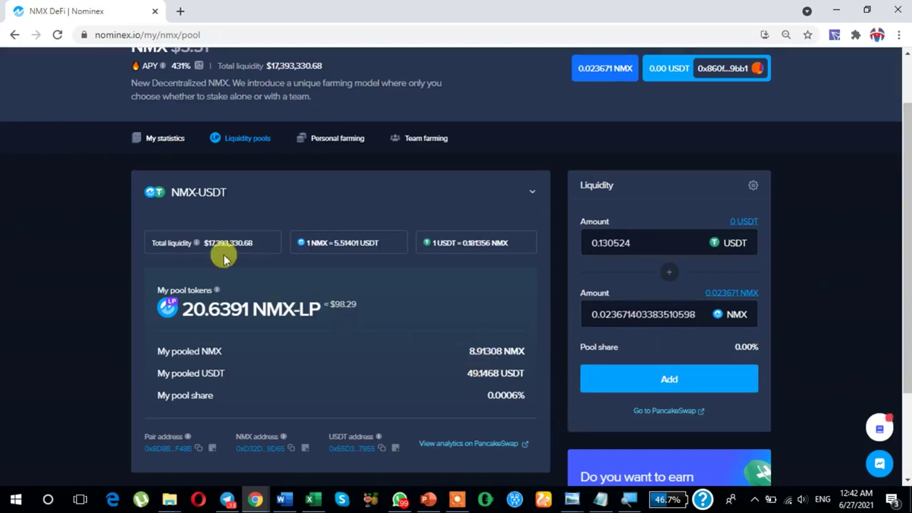
click(156, 141)
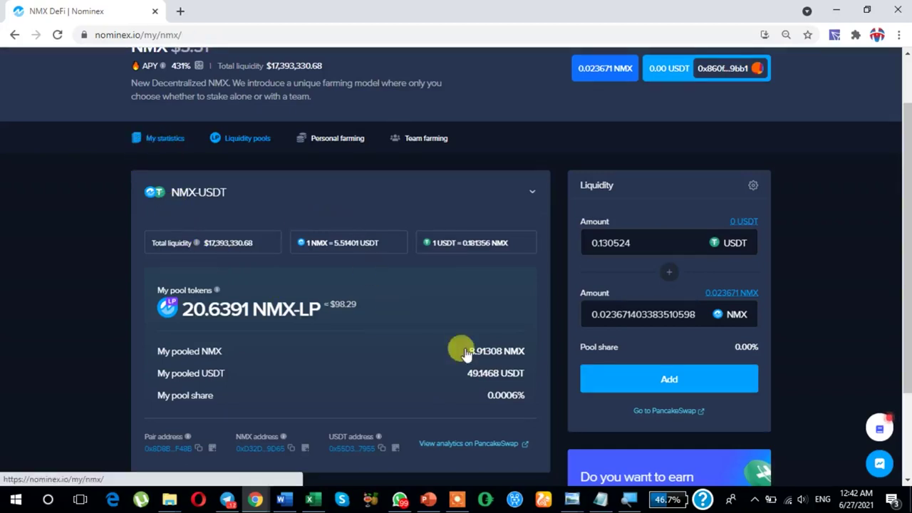
scroll(452, 349, down, 2)
scroll(452, 343, up, 2)
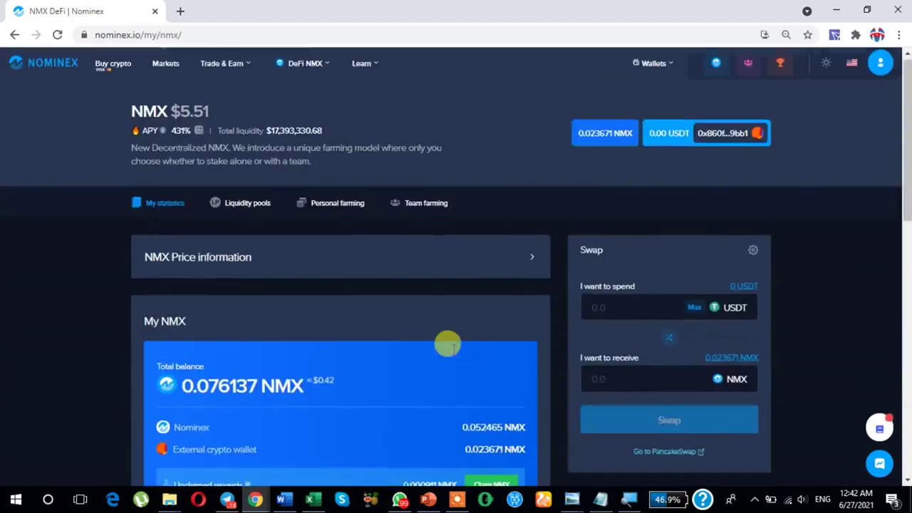